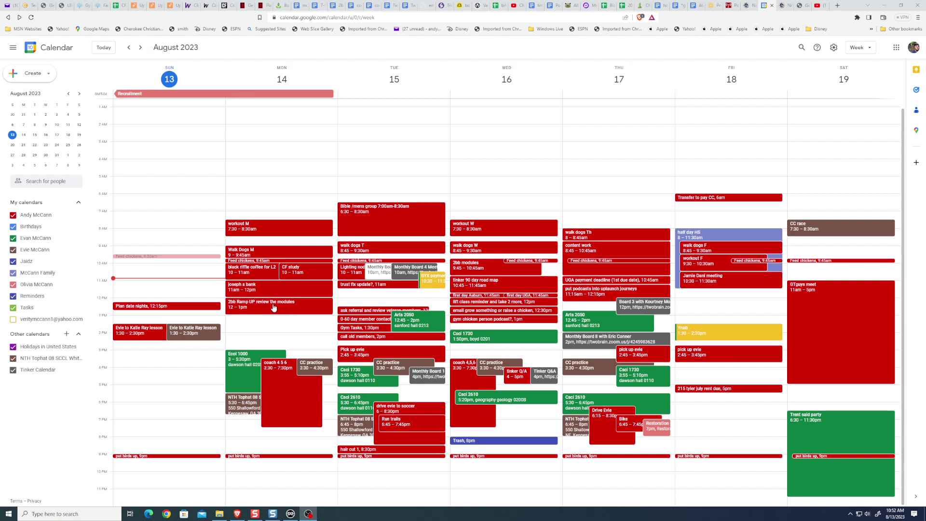
Add a 'Dr' event on Monday at 7:30–8:30am.
{"action": "left_click", "coordinate": [335, 223]}
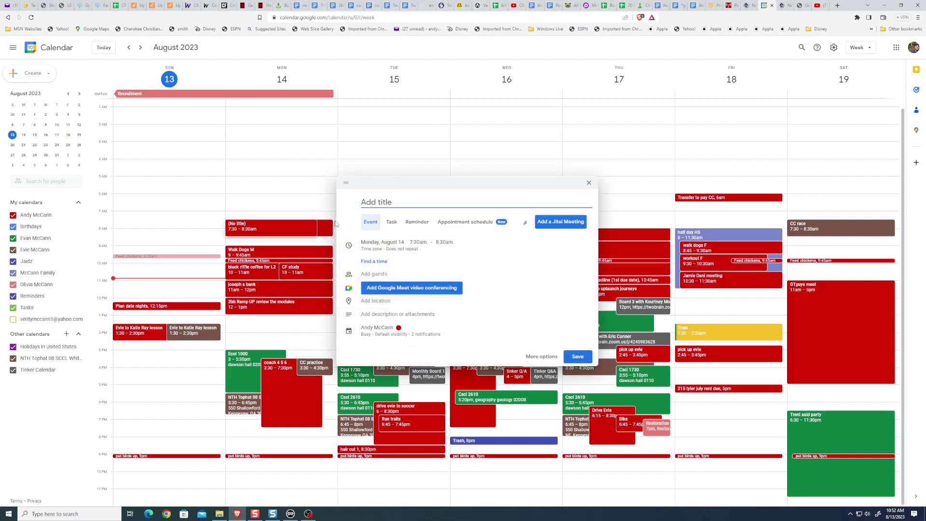
{"action": "type", "text": "Dr"}
{"action": "key", "text": "Return"}
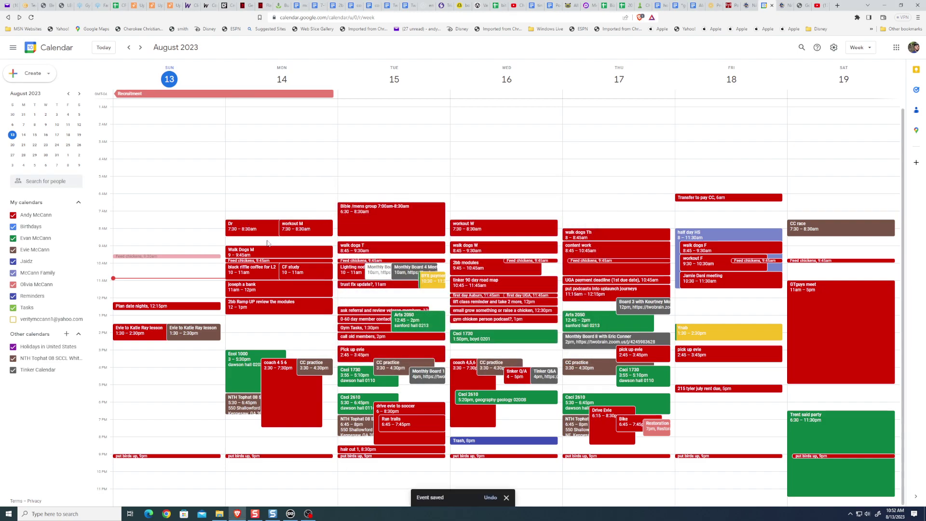
Move Monday's workout M to 9:30–10:30am for this occurrence only.
{"action": "left_click_drag", "start_coordinate": [295, 230], "coordinate": [295, 244]}
{"action": "left_click_drag", "start_coordinate": [295, 243], "coordinate": [294, 262]}
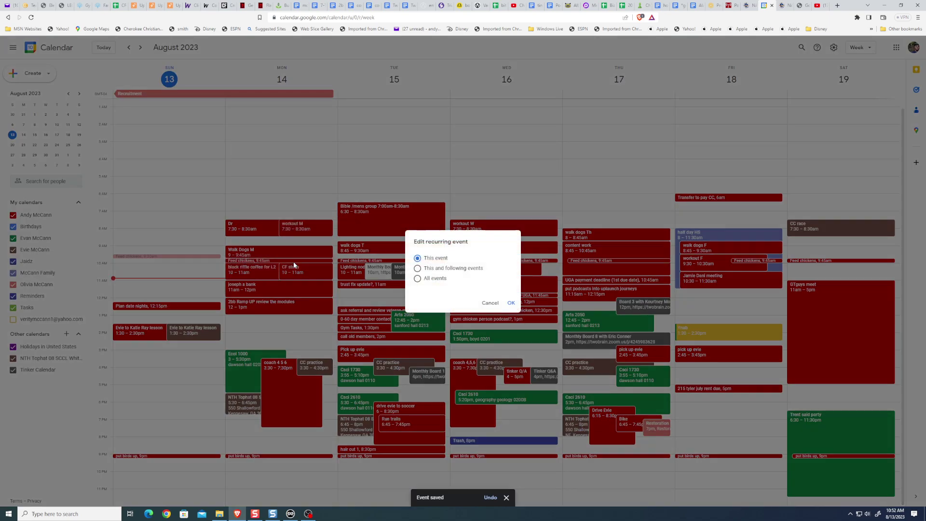
{"action": "left_click", "coordinate": [511, 303]}
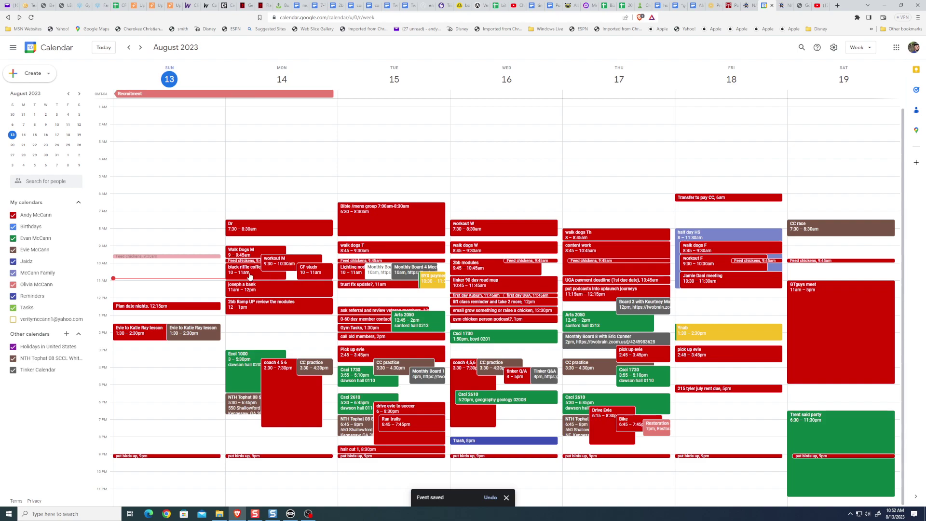
{"action": "left_click", "coordinate": [238, 274]}
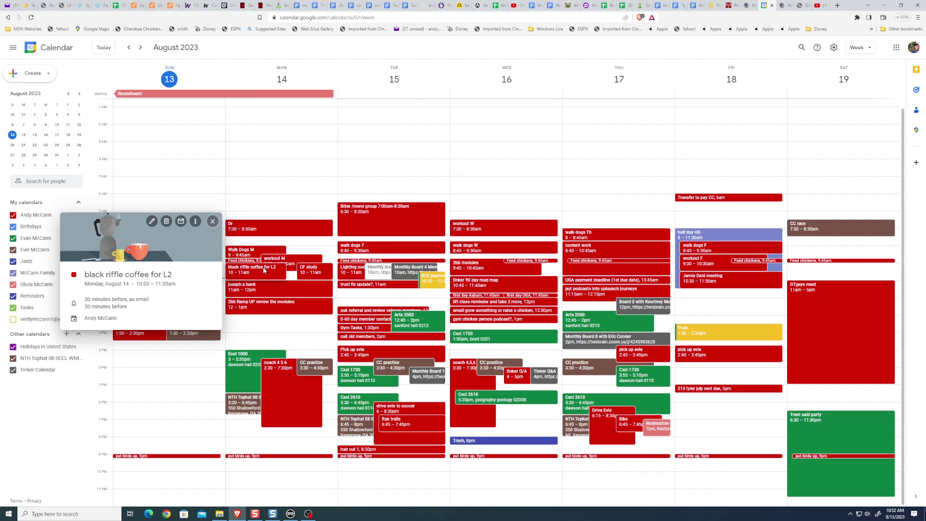
{"action": "mouse_move", "coordinate": [256, 270]}
{"action": "left_mouse_down"}
{"action": "mouse_move", "coordinate": [266, 281]}
{"action": "mouse_move", "coordinate": [270, 272]}
{"action": "left_mouse_up"}
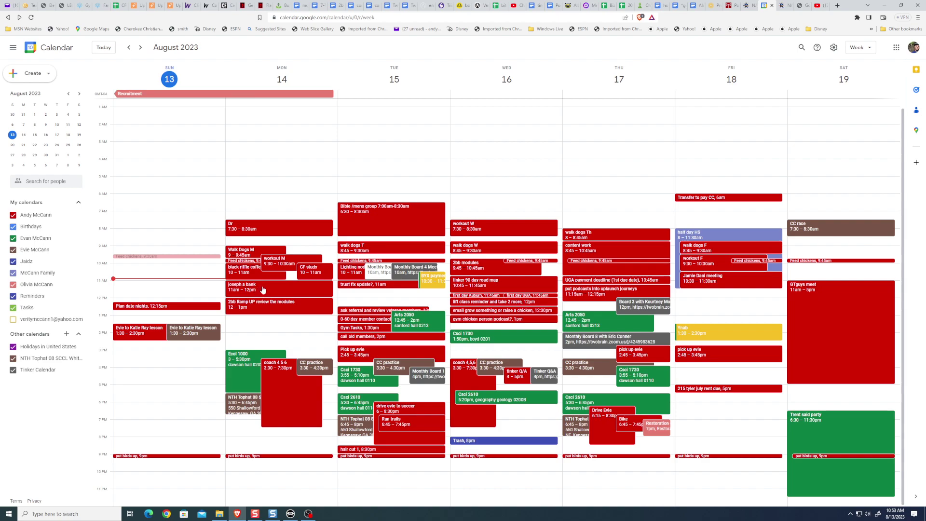
{"action": "left_click_drag", "start_coordinate": [262, 288], "coordinate": [296, 285]}
Move workout M back to 7:30am for this occurrence and delete the Dr event.
{"action": "left_click", "coordinate": [311, 271]}
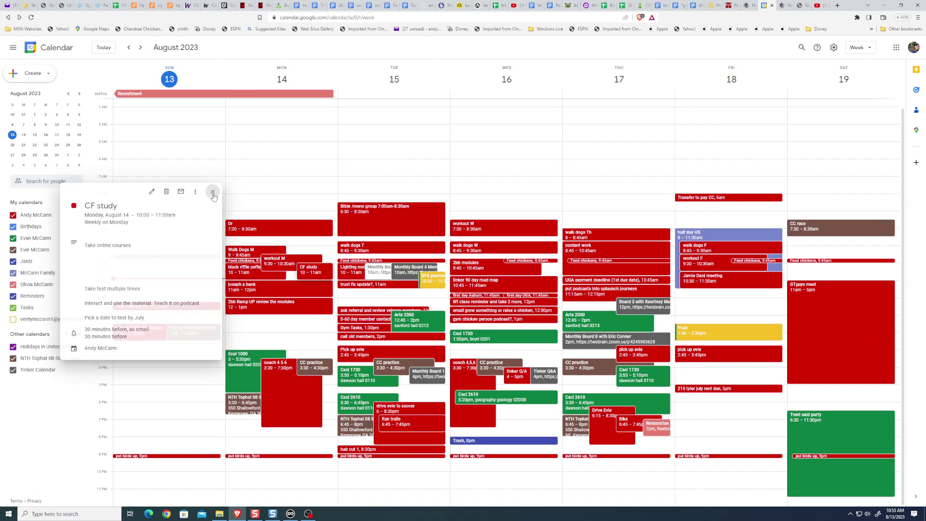
{"action": "left_click_drag", "start_coordinate": [275, 270], "coordinate": [279, 223]}
{"action": "left_click", "coordinate": [511, 303]}
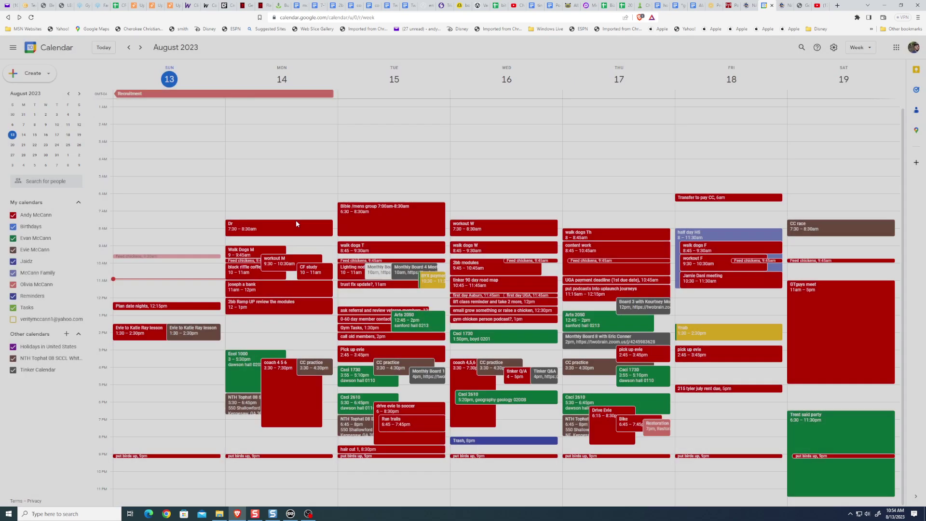
{"action": "left_click", "coordinate": [249, 232]}
{"action": "key", "text": "Delete"}
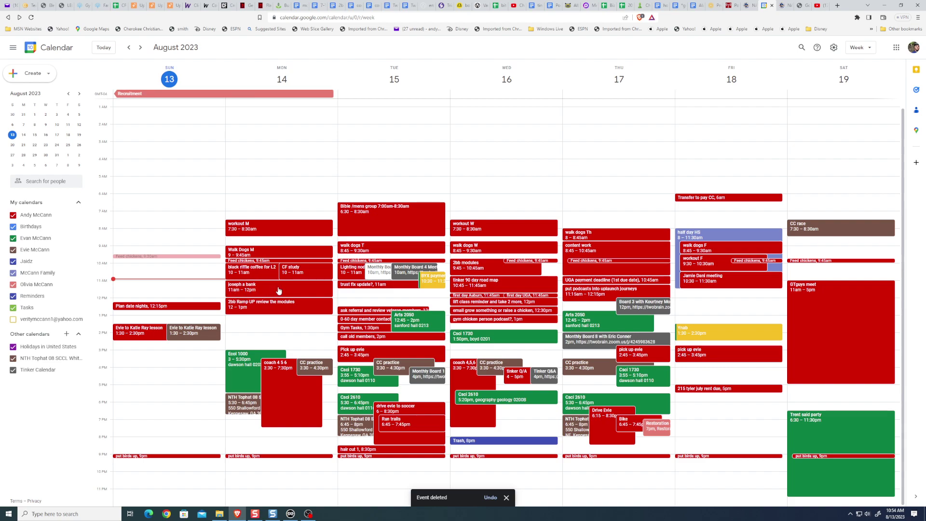
Reschedule joseph a bank to 12–1pm, CF study to 11am–12pm, and 2bb Ramp UP to 2–3pm.
{"action": "left_click_drag", "start_coordinate": [279, 290], "coordinate": [279, 307]}
{"action": "left_click_drag", "start_coordinate": [299, 275], "coordinate": [306, 289]}
{"action": "left_click", "coordinate": [511, 305]}
{"action": "left_click_drag", "start_coordinate": [253, 312], "coordinate": [254, 343]}
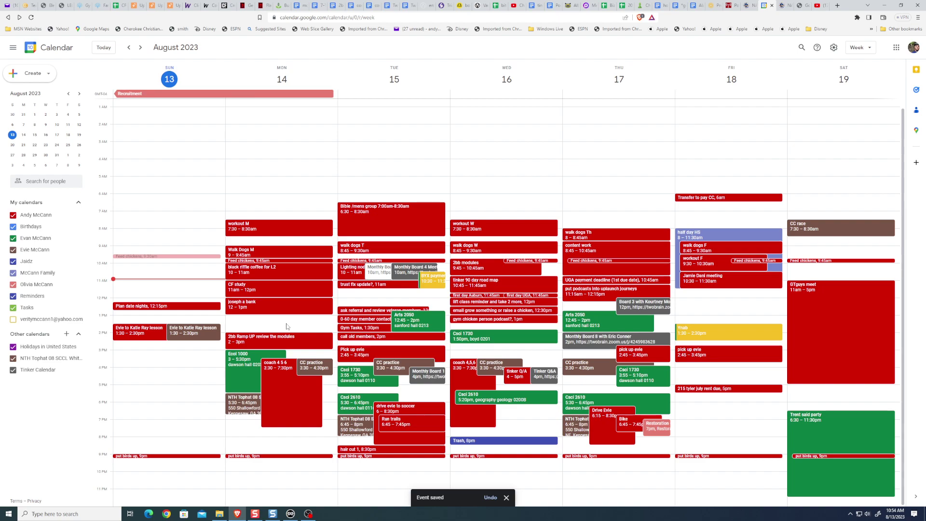
Create a 'school' event on Monday 8am–3pm, saved to another family member's calendar.
{"action": "left_click", "coordinate": [335, 233]}
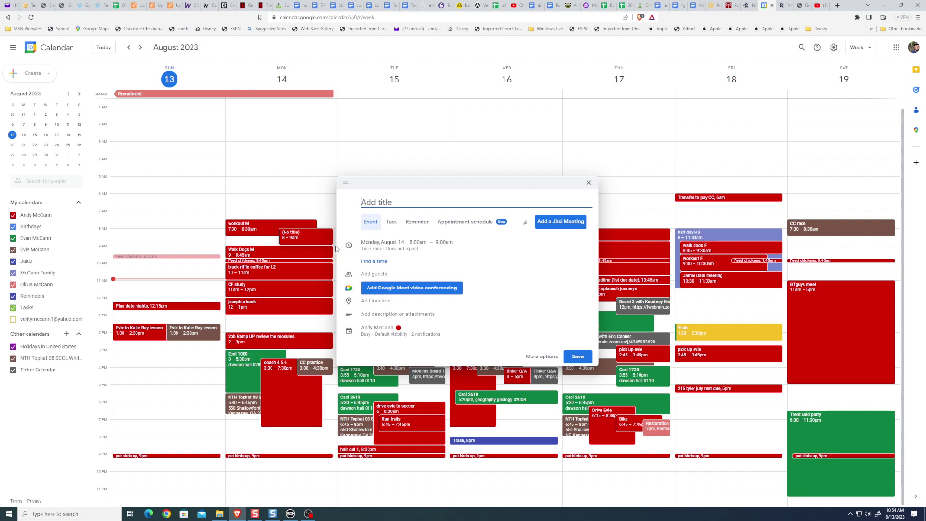
{"action": "type", "text": "school"}
{"action": "left_click", "coordinate": [382, 331]}
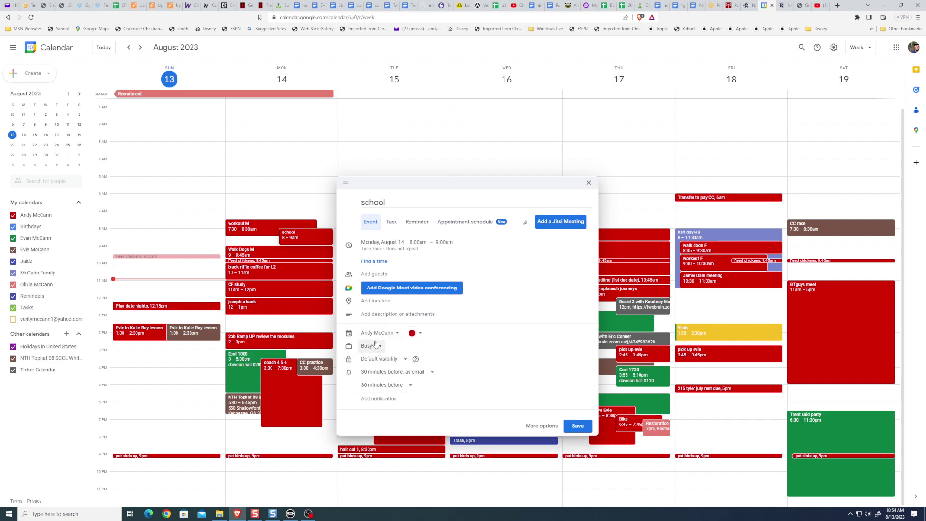
{"action": "left_click", "coordinate": [378, 333]}
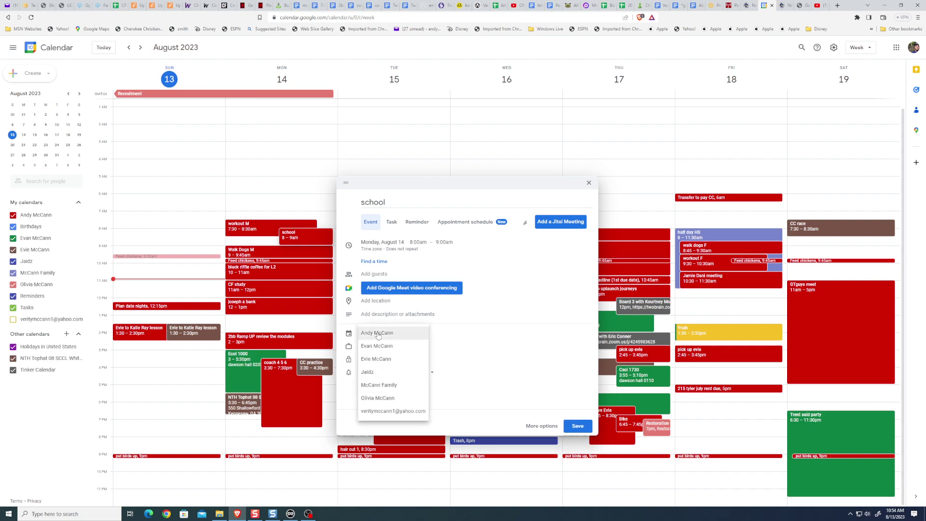
{"action": "left_click", "coordinate": [369, 372]}
{"action": "left_click", "coordinate": [578, 401]}
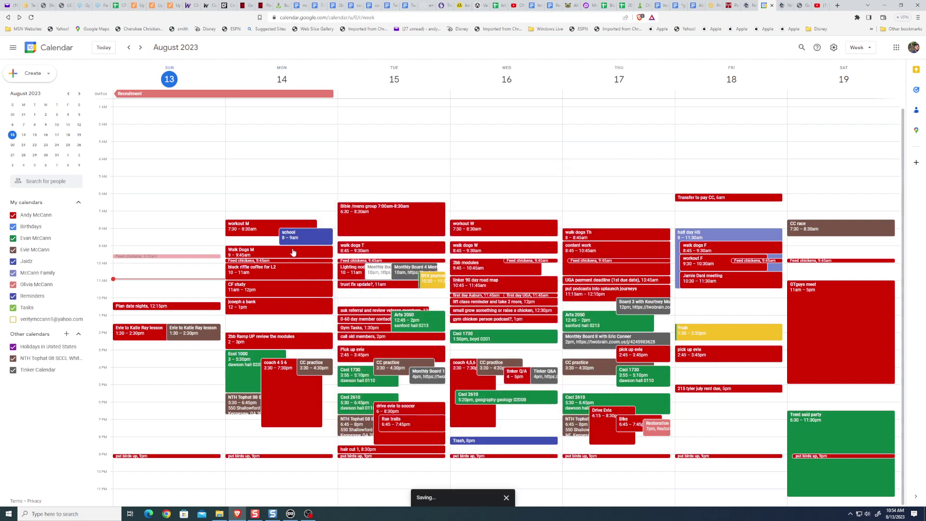
{"action": "mouse_move", "coordinate": [305, 243]}
{"action": "left_mouse_down"}
{"action": "mouse_move", "coordinate": [296, 363]}
{"action": "mouse_move", "coordinate": [296, 349]}
{"action": "left_mouse_up"}
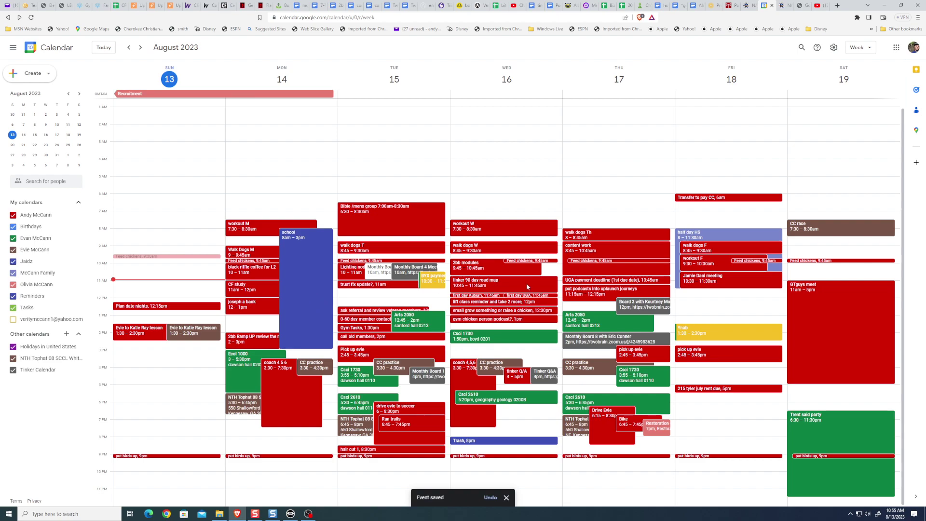
Set the school event to repeat every weekday.
{"action": "double_click", "coordinate": [301, 284]}
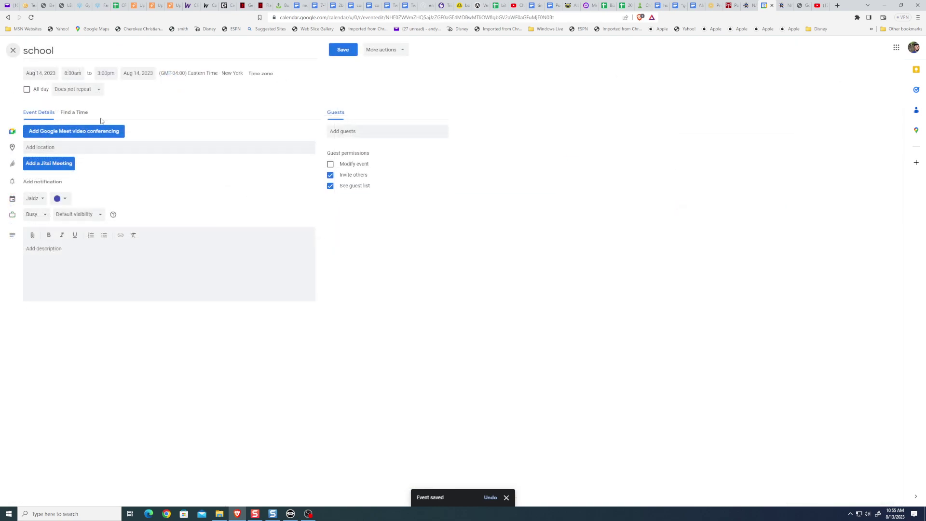
{"action": "left_click", "coordinate": [92, 89]}
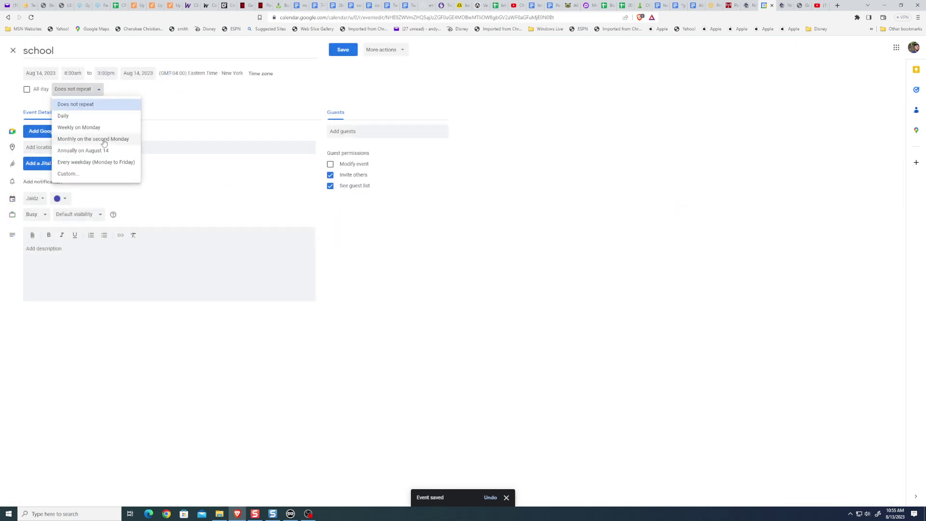
{"action": "left_click", "coordinate": [99, 163]}
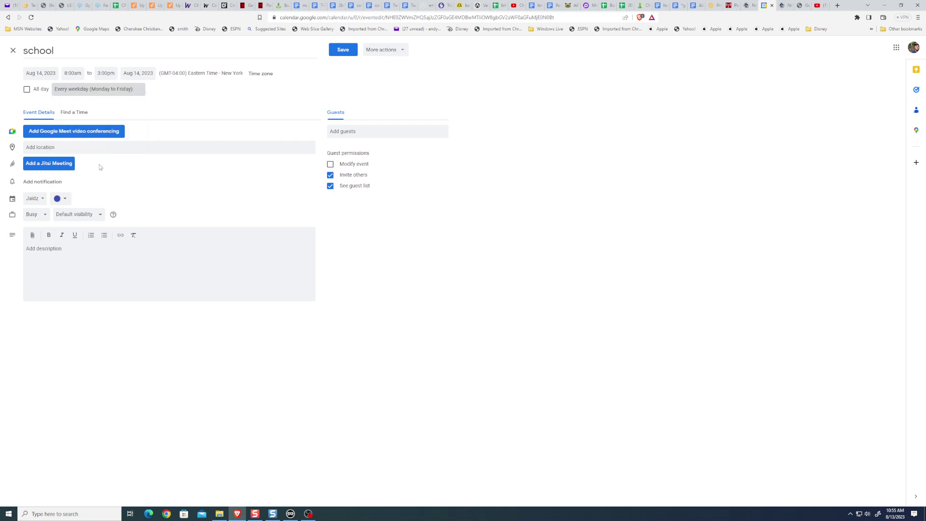
{"action": "left_click", "coordinate": [347, 47]}
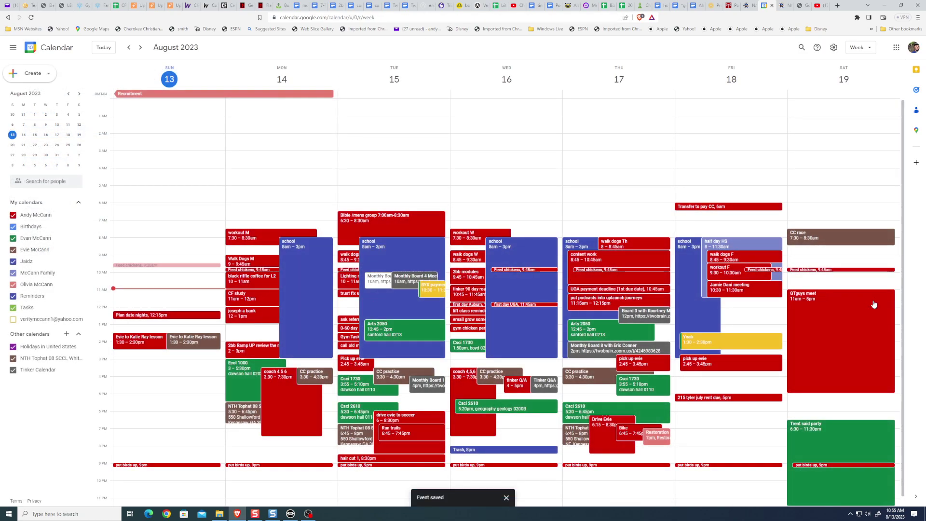
Delete Monday's school occurrence, then delete all remaining school occurrences.
{"action": "left_click", "coordinate": [306, 295]}
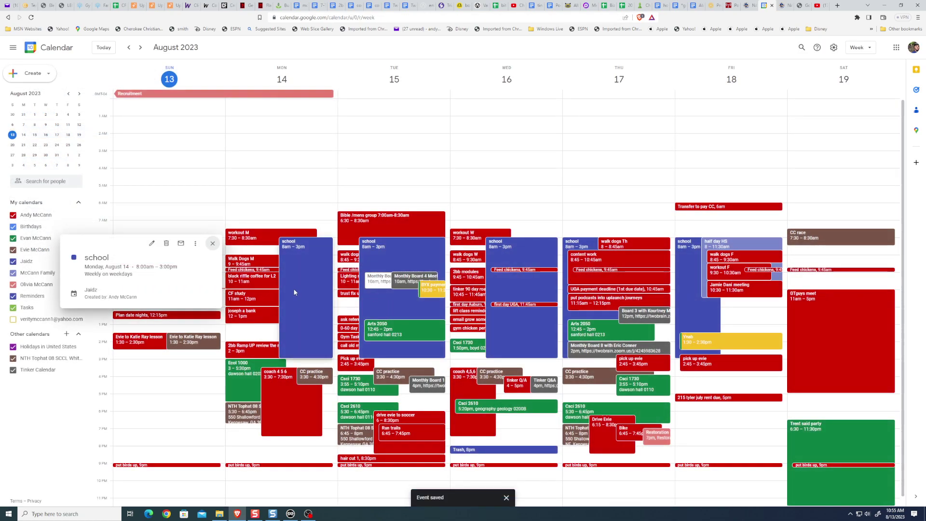
{"action": "key", "text": "Delete"}
{"action": "left_click", "coordinate": [511, 303]}
{"action": "left_click", "coordinate": [396, 246]}
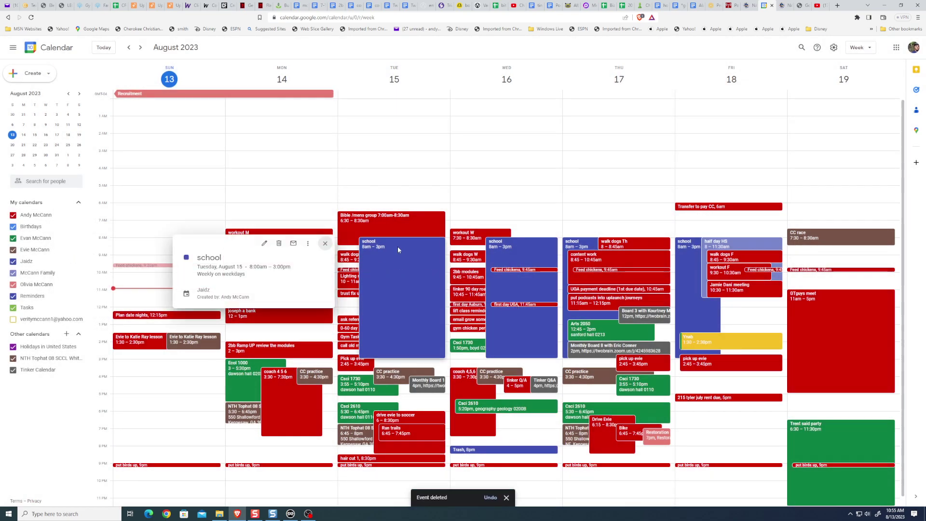
{"action": "key", "text": "Delete"}
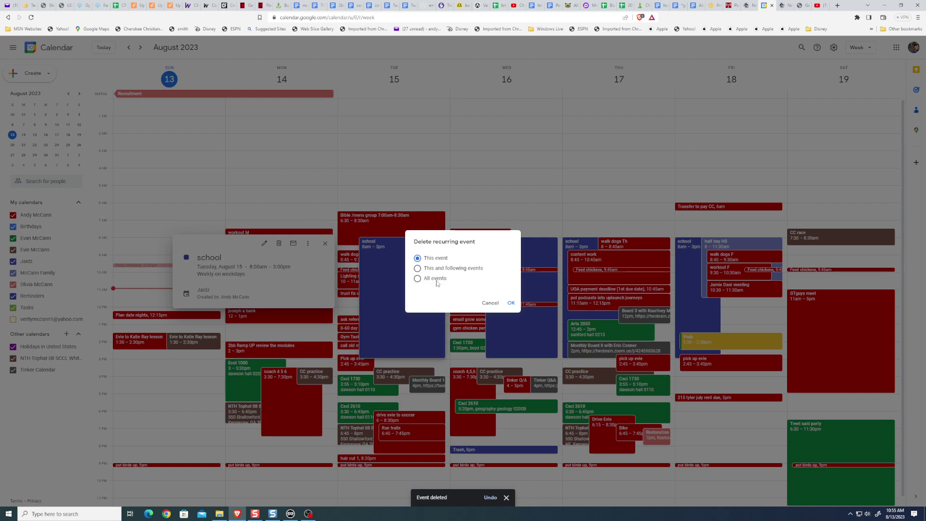
{"action": "left_click", "coordinate": [417, 279]}
{"action": "left_click", "coordinate": [511, 303]}
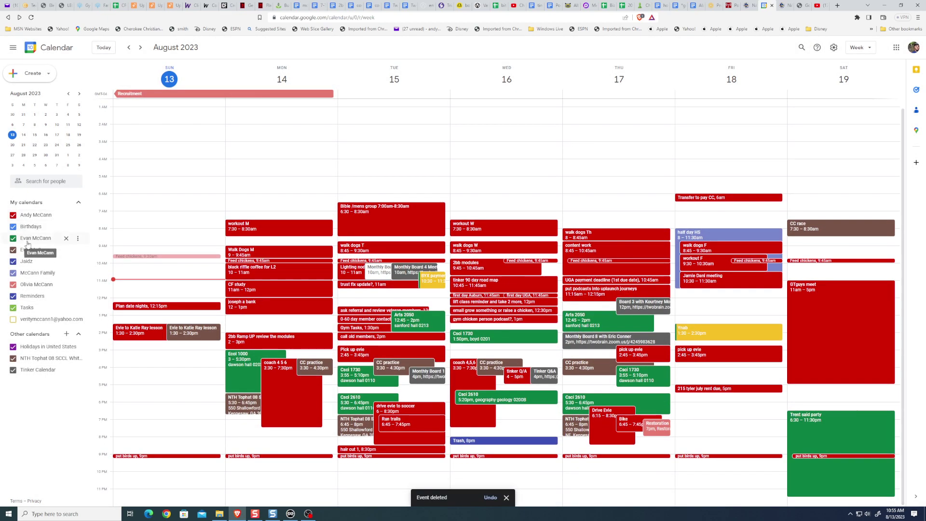
Hide the green family calendar, leaving the brown calendar visible after toggling it off and on.
{"action": "left_click", "coordinate": [13, 239]}
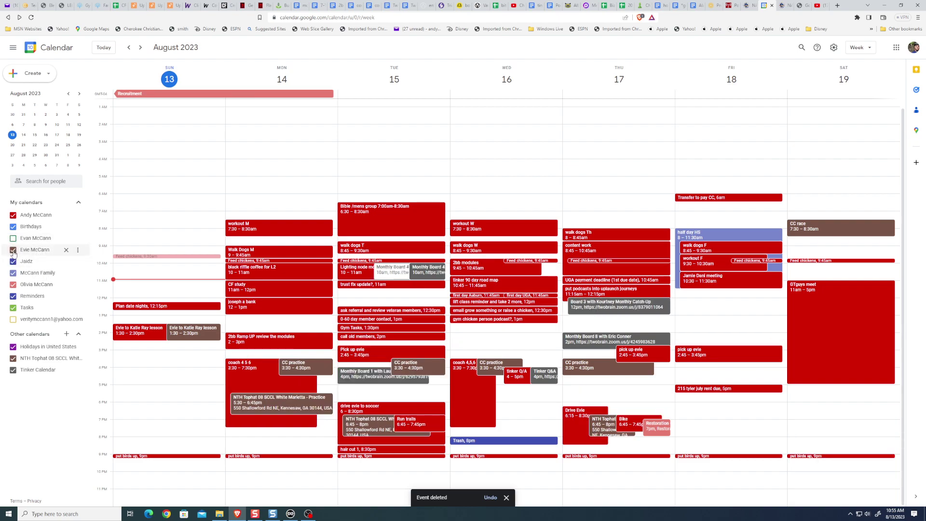
{"action": "left_click", "coordinate": [13, 251]}
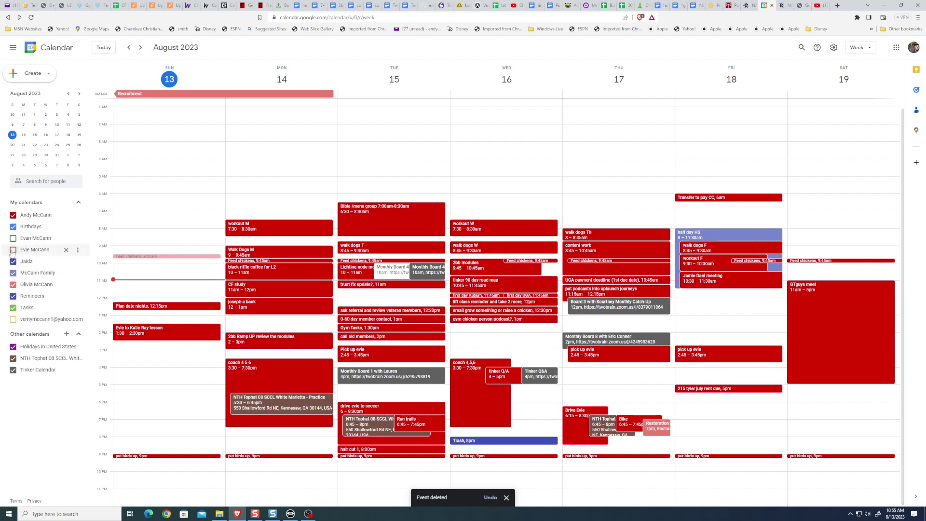
{"action": "left_click", "coordinate": [13, 250]}
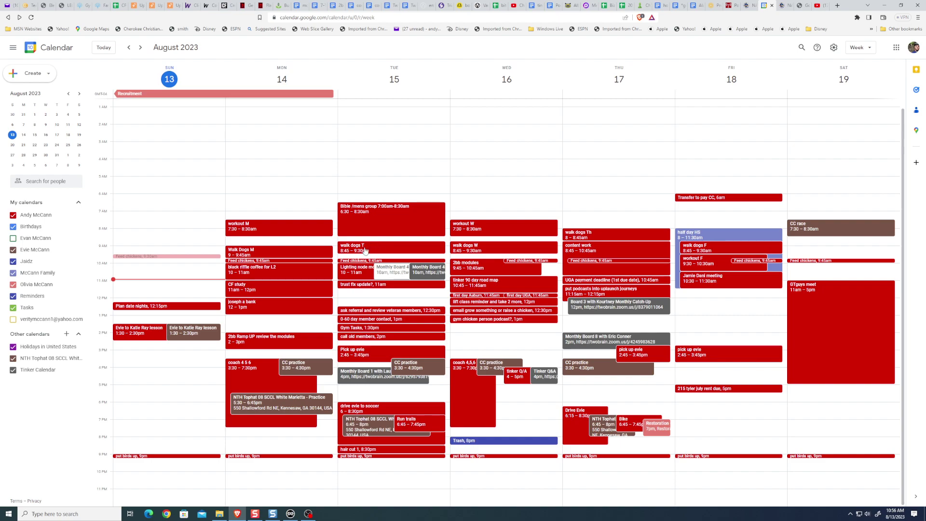
{"action": "left_click", "coordinate": [266, 228]}
{"action": "left_click", "coordinate": [337, 50]}
{"action": "double_click", "coordinate": [388, 331]}
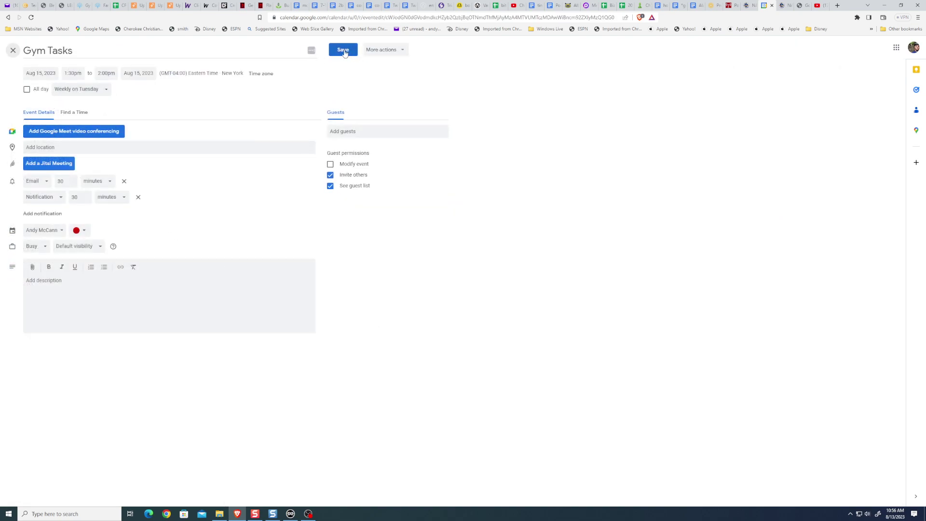
{"action": "left_click", "coordinate": [12, 50]}
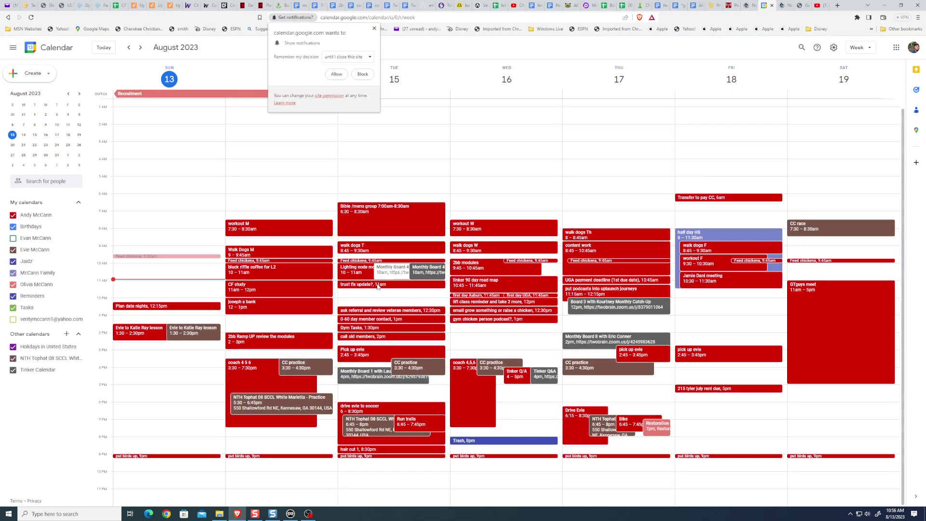
Close the browser's 'Show notifications' permission popup.
{"action": "left_click", "coordinate": [374, 29]}
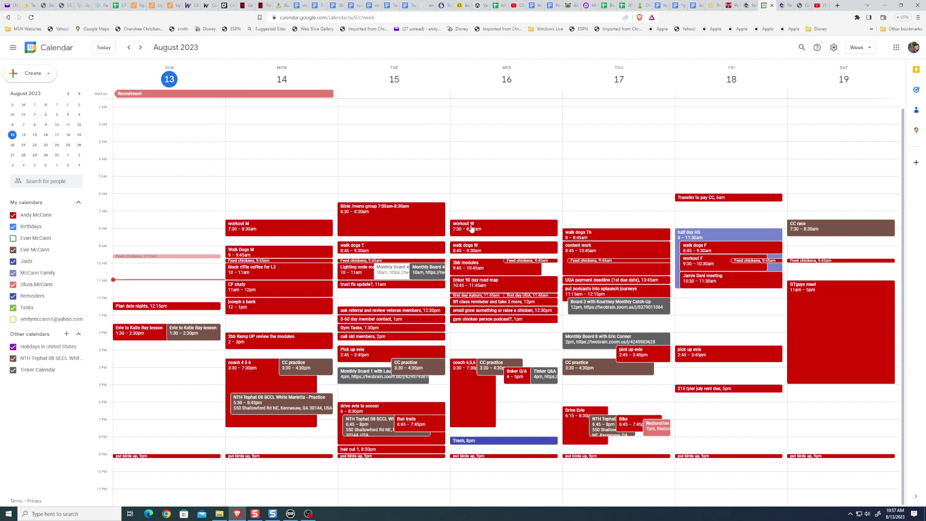
{"action": "left_click_drag", "start_coordinate": [494, 229], "coordinate": [502, 375]}
{"action": "left_click", "coordinate": [510, 303]}
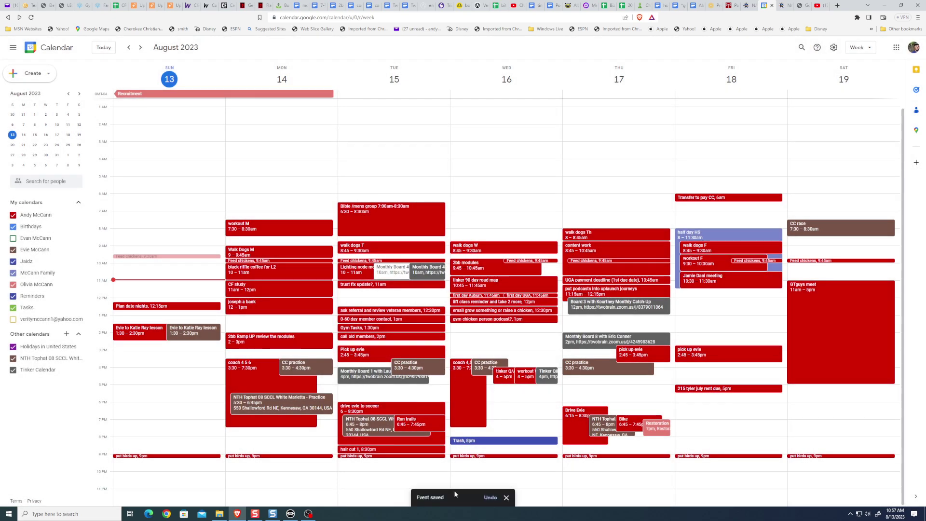
{"action": "left_click", "coordinate": [490, 498]}
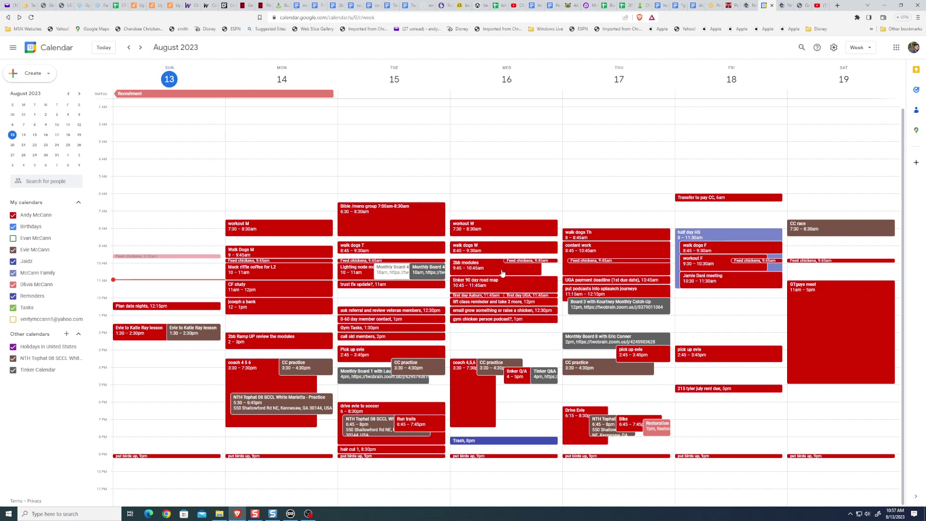
Discard a stray Friday draft and add a 'drive' event on Saturday the 19th from 6–9:45am.
{"action": "left_click", "coordinate": [706, 225]}
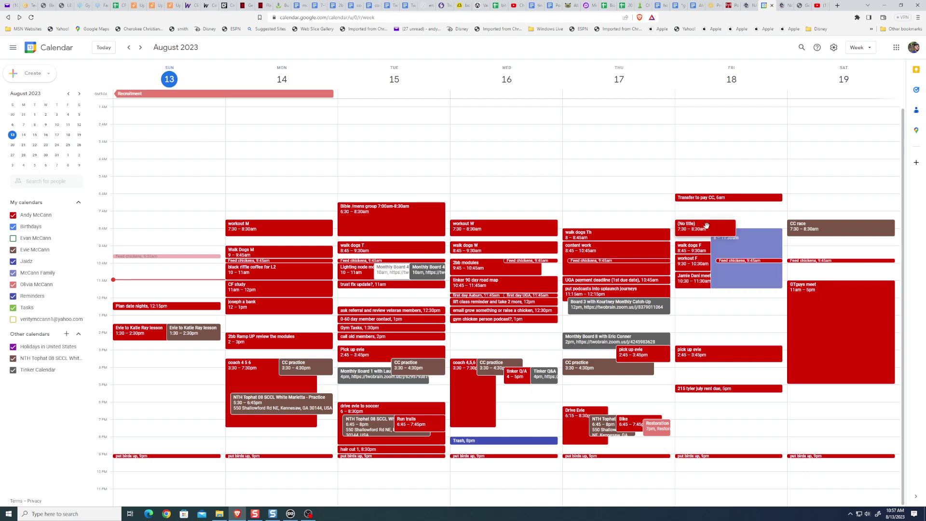
{"action": "key", "text": "Escape"}
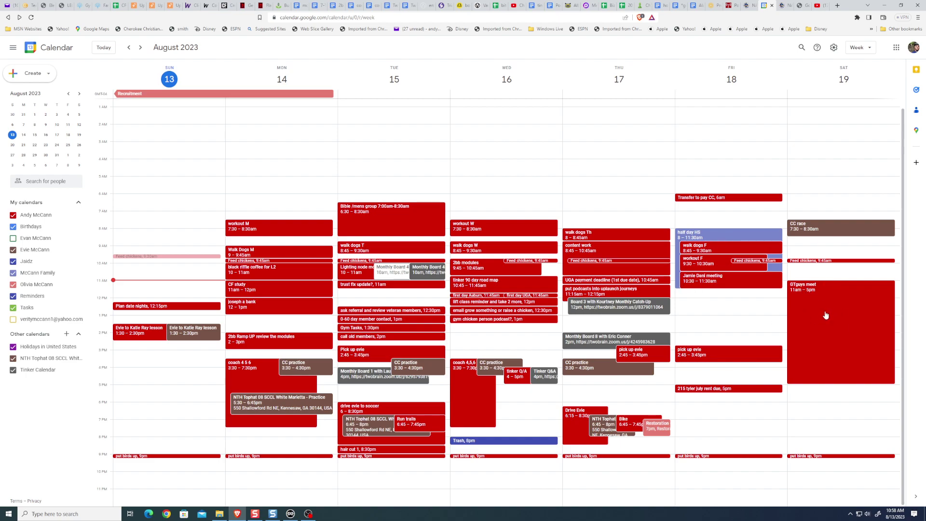
{"action": "left_click", "coordinate": [807, 216]}
{"action": "type", "text": "drive"}
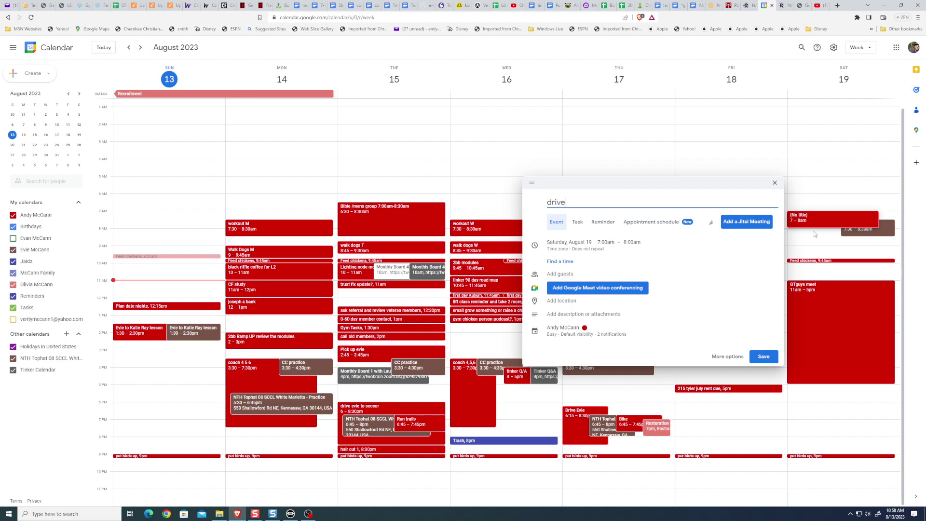
{"action": "key", "text": "Return"}
{"action": "left_click_drag", "start_coordinate": [822, 221], "coordinate": [815, 259]}
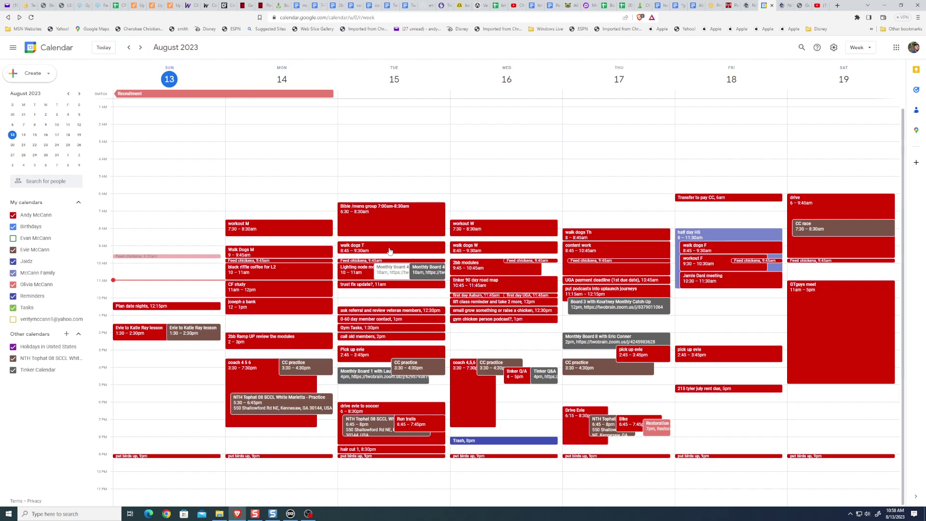
Move 'set up worm project' to Monday Aug 21, 12:30–1:30pm, then return to today's week.
{"action": "left_click", "coordinate": [140, 47]}
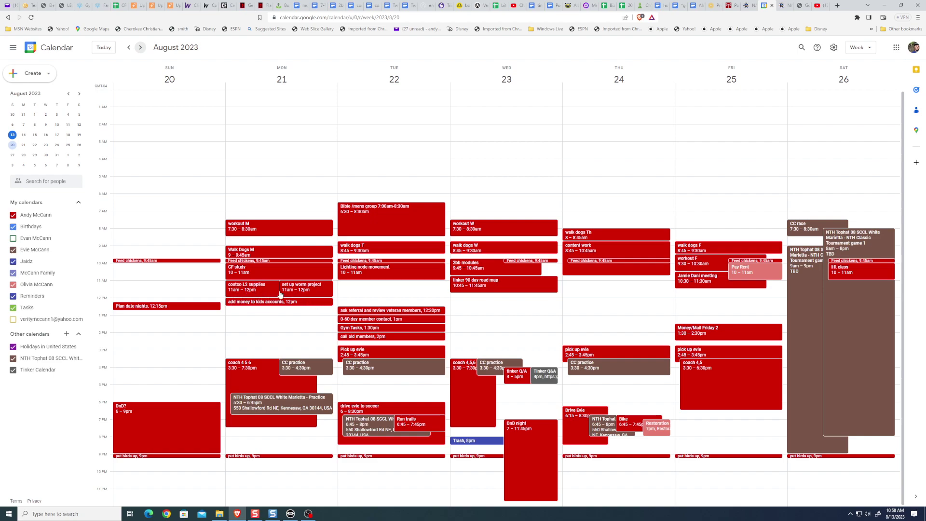
{"action": "left_click_drag", "start_coordinate": [304, 291], "coordinate": [307, 316]}
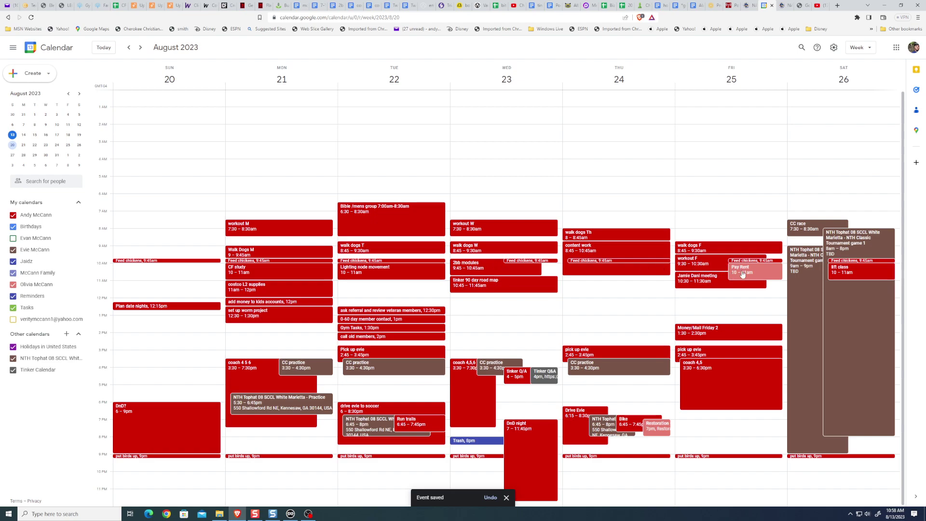
{"action": "left_click", "coordinate": [140, 48]}
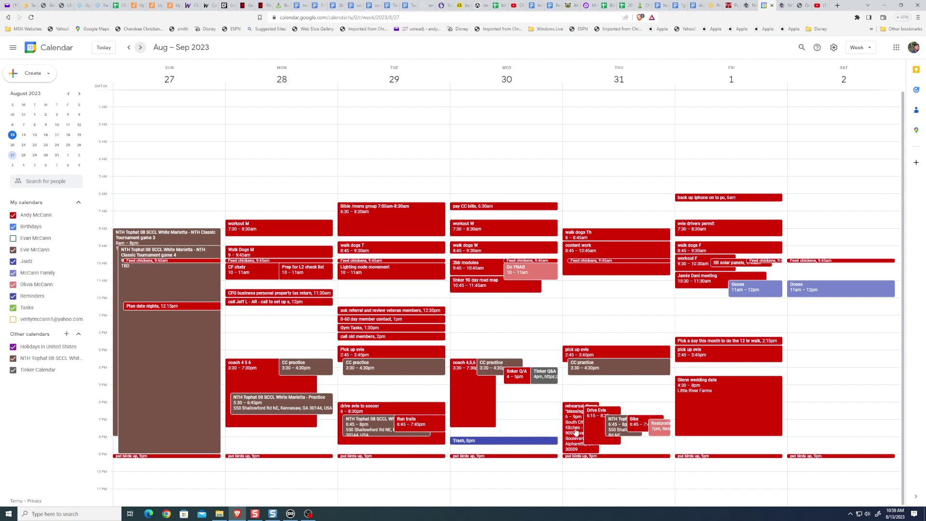
{"action": "left_click", "coordinate": [104, 48]}
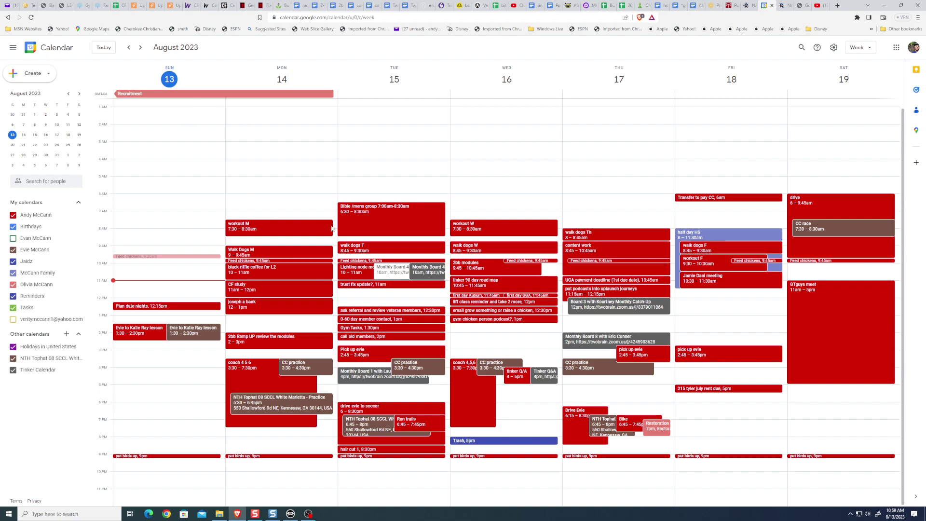
{"action": "left_click", "coordinate": [263, 199]}
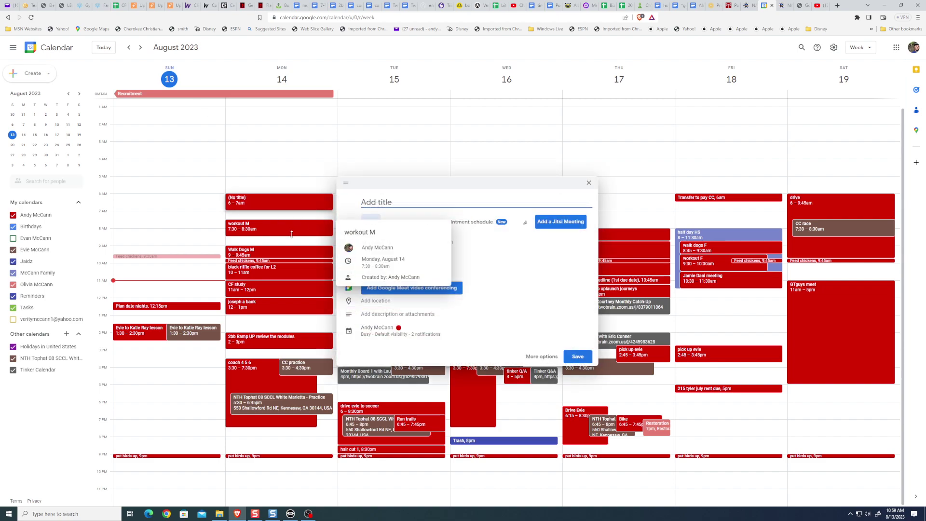
{"action": "left_click", "coordinate": [542, 357]}
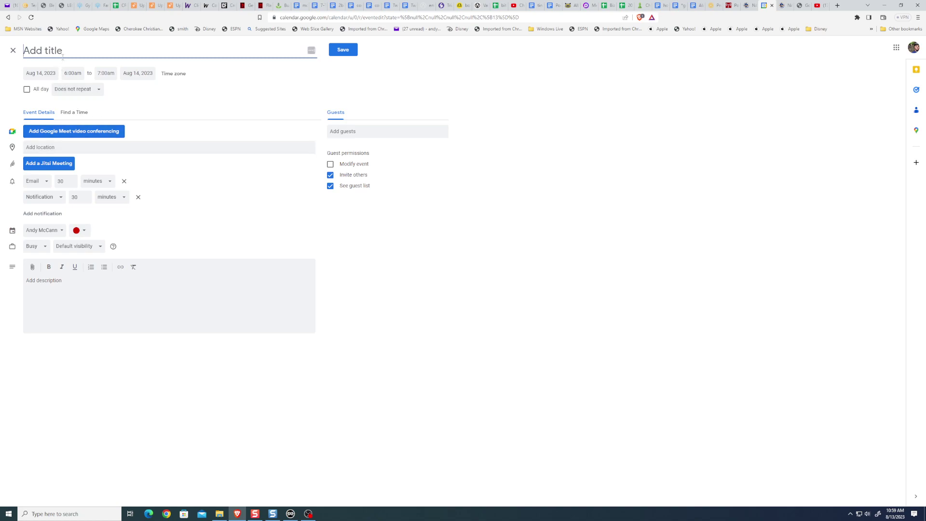
{"action": "type", "text": "test"}
{"action": "left_click", "coordinate": [68, 89]}
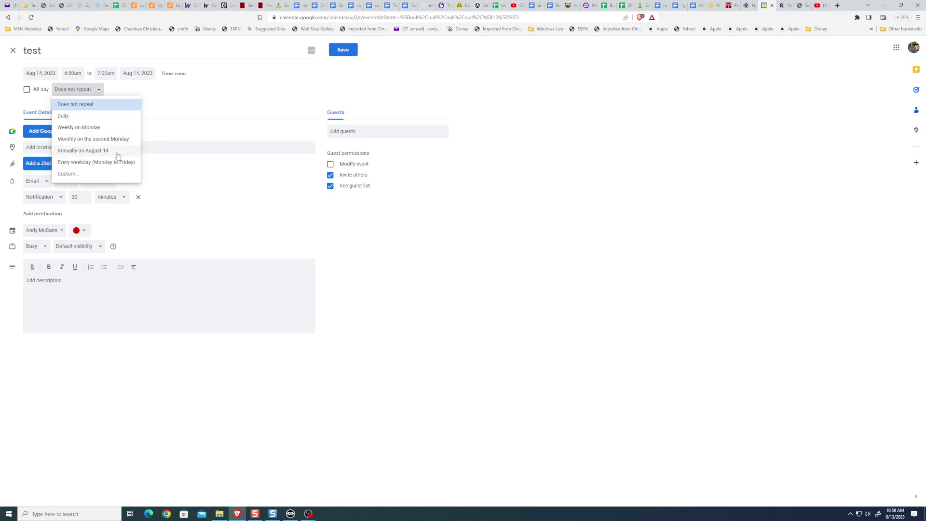
{"action": "left_click", "coordinate": [75, 176]}
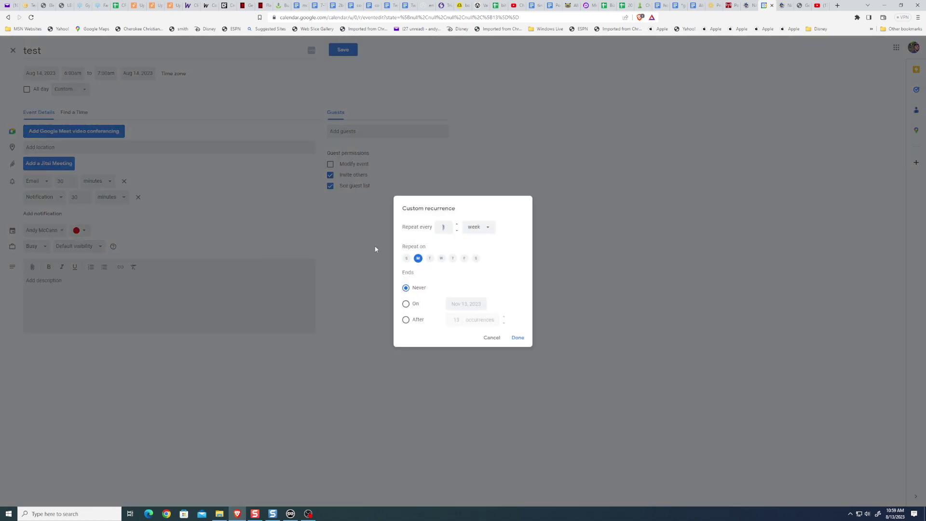
{"action": "left_click", "coordinate": [452, 259]}
{"action": "left_click", "coordinate": [406, 304]}
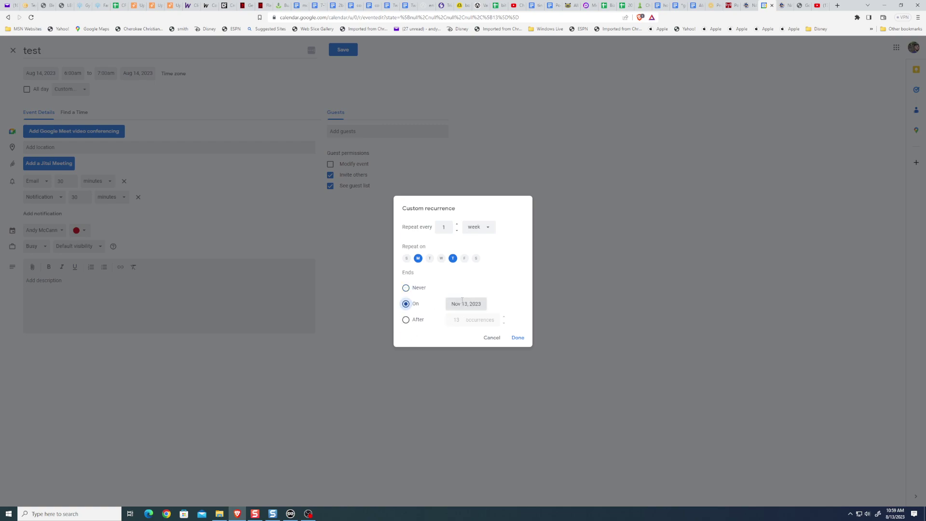
{"action": "left_click", "coordinate": [406, 319]}
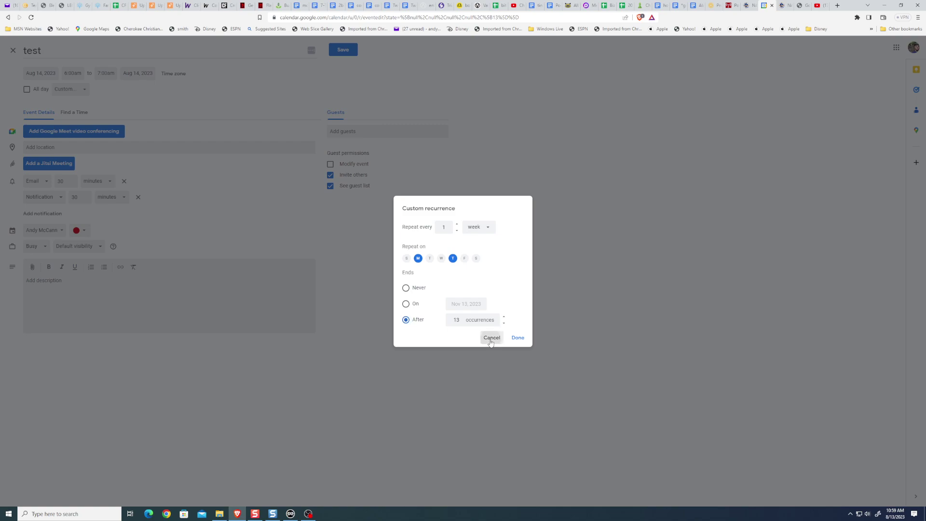
{"action": "left_click", "coordinate": [490, 338]}
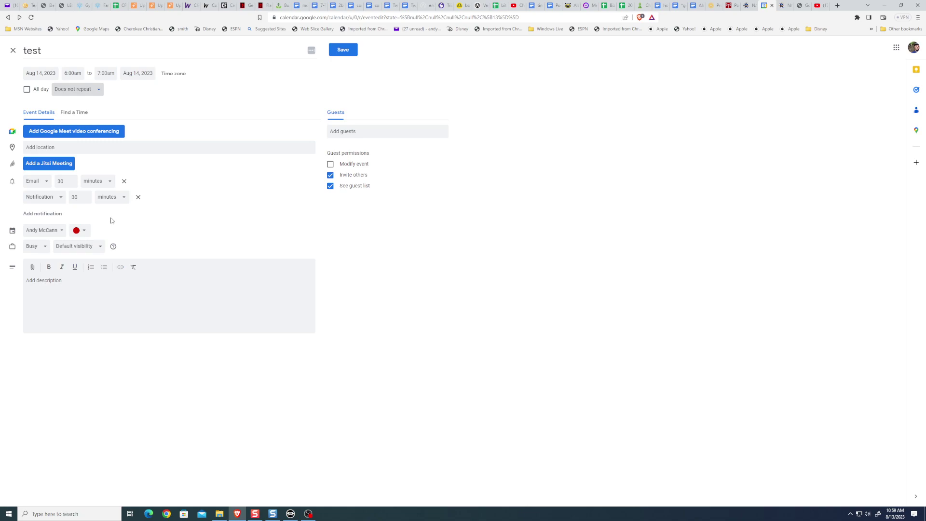
{"action": "left_click", "coordinate": [12, 51]}
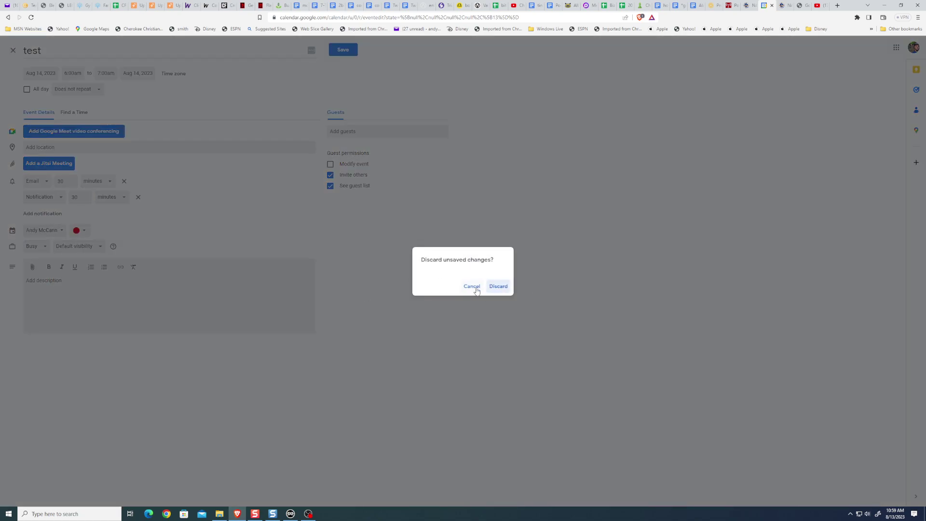
{"action": "left_click", "coordinate": [499, 286]}
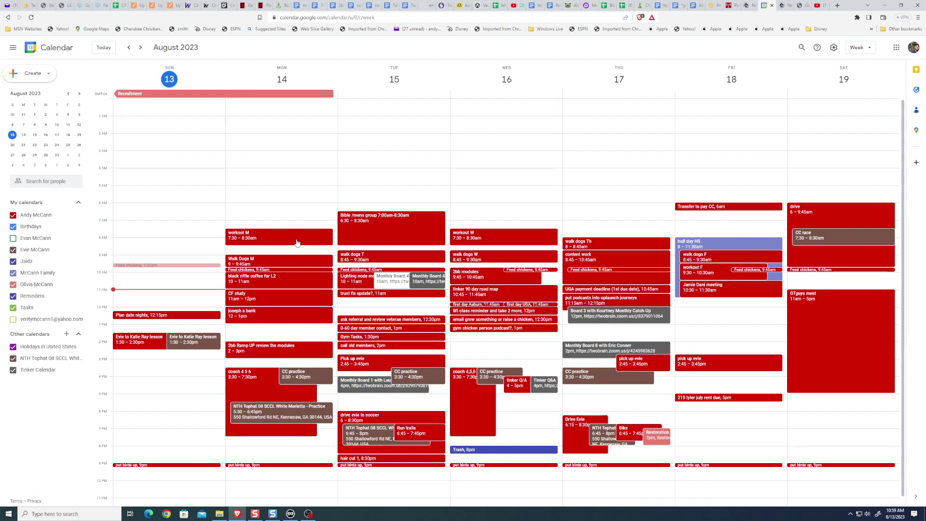
{"action": "left_click", "coordinate": [278, 239]}
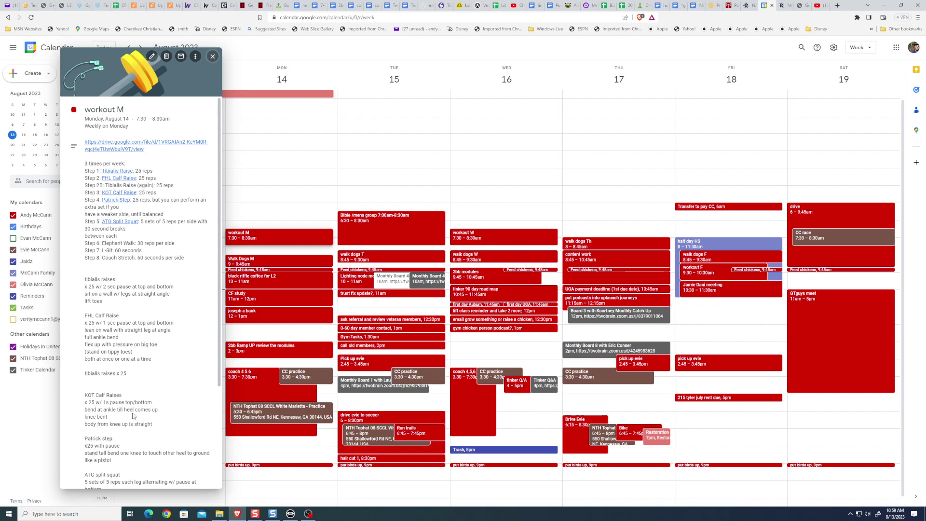
{"action": "left_click", "coordinate": [318, 51]}
{"action": "left_click", "coordinate": [297, 238]}
{"action": "scroll", "coordinate": [151, 356], "scroll_direction": "down", "scroll_amount": 3}
{"action": "scroll", "coordinate": [150, 344], "scroll_direction": "up", "scroll_amount": 3}
{"action": "left_click", "coordinate": [332, 49]}
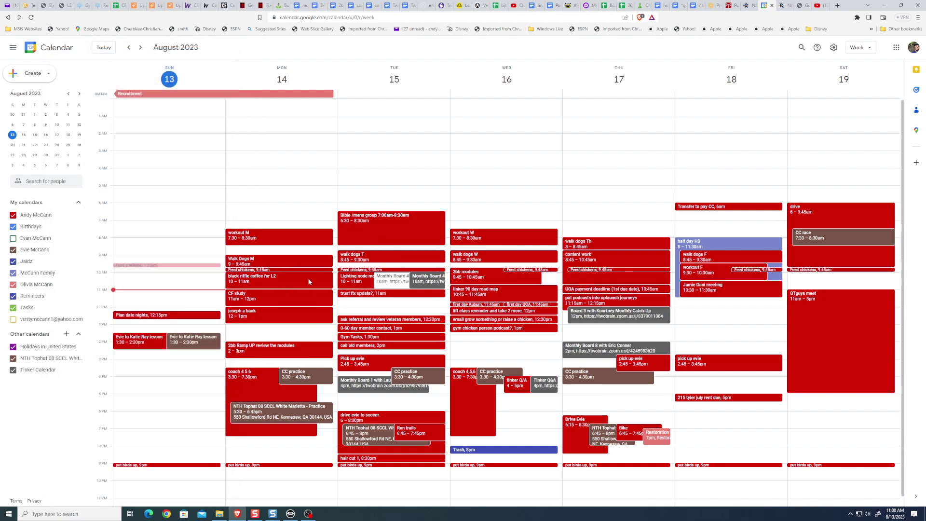
Uncheck the family member's calendar and the shared family calendar under My calendars.
{"action": "left_click", "coordinate": [13, 250]}
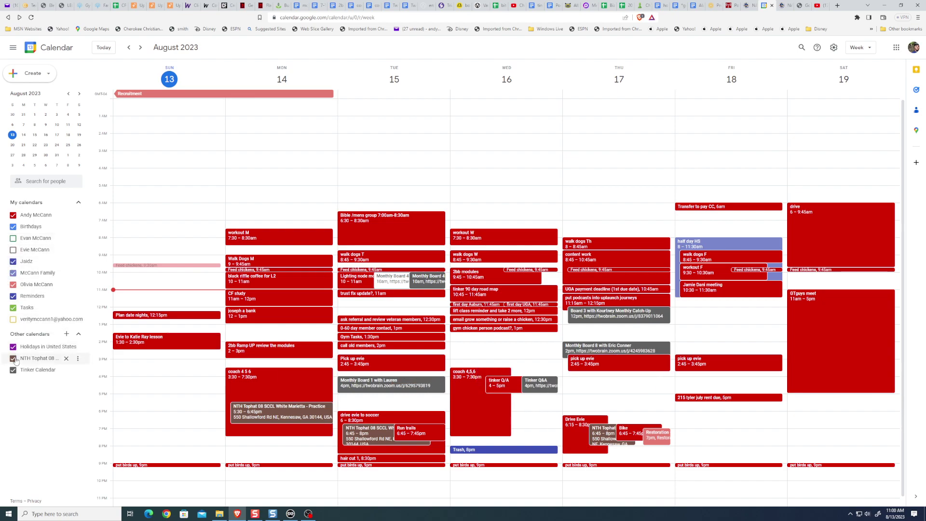
{"action": "left_click", "coordinate": [13, 273]}
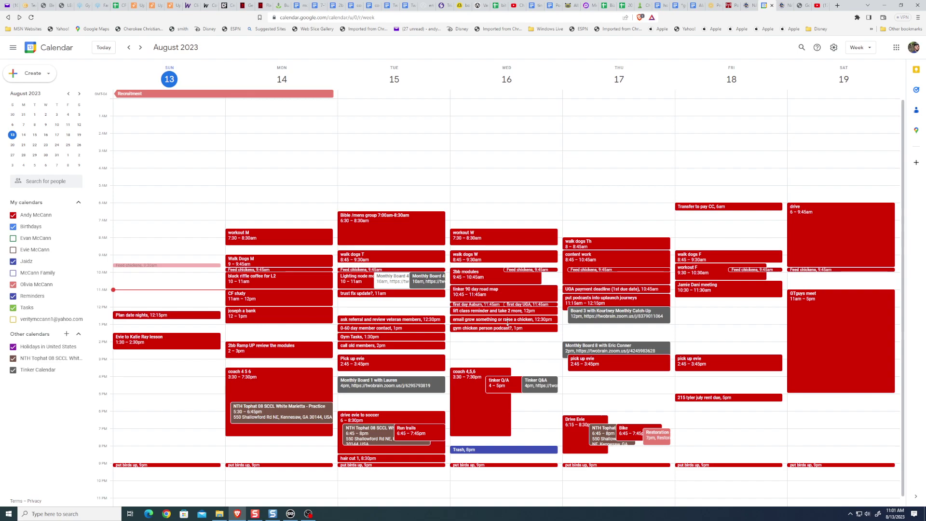
{"action": "mouse_move", "coordinate": [378, 230]}
{"action": "left_mouse_down"}
{"action": "mouse_move", "coordinate": [382, 301]}
{"action": "mouse_move", "coordinate": [379, 231]}
{"action": "left_mouse_up"}
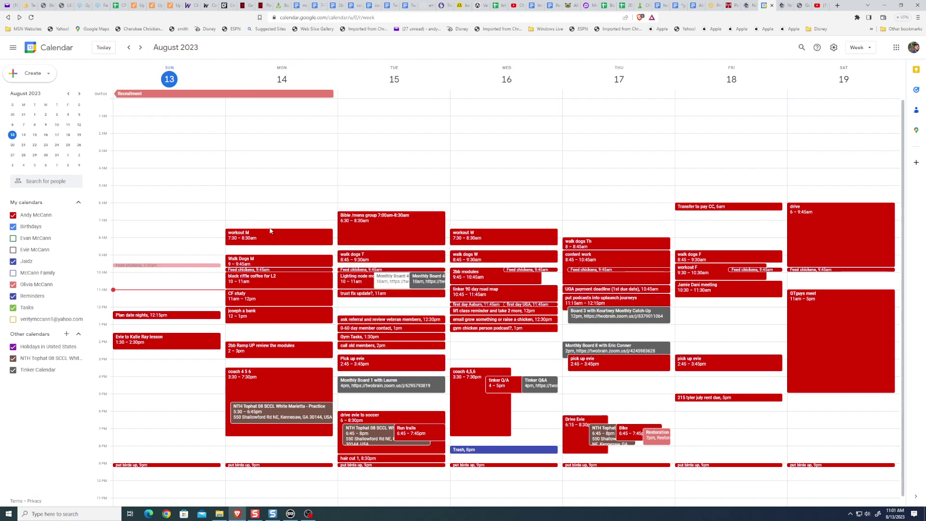